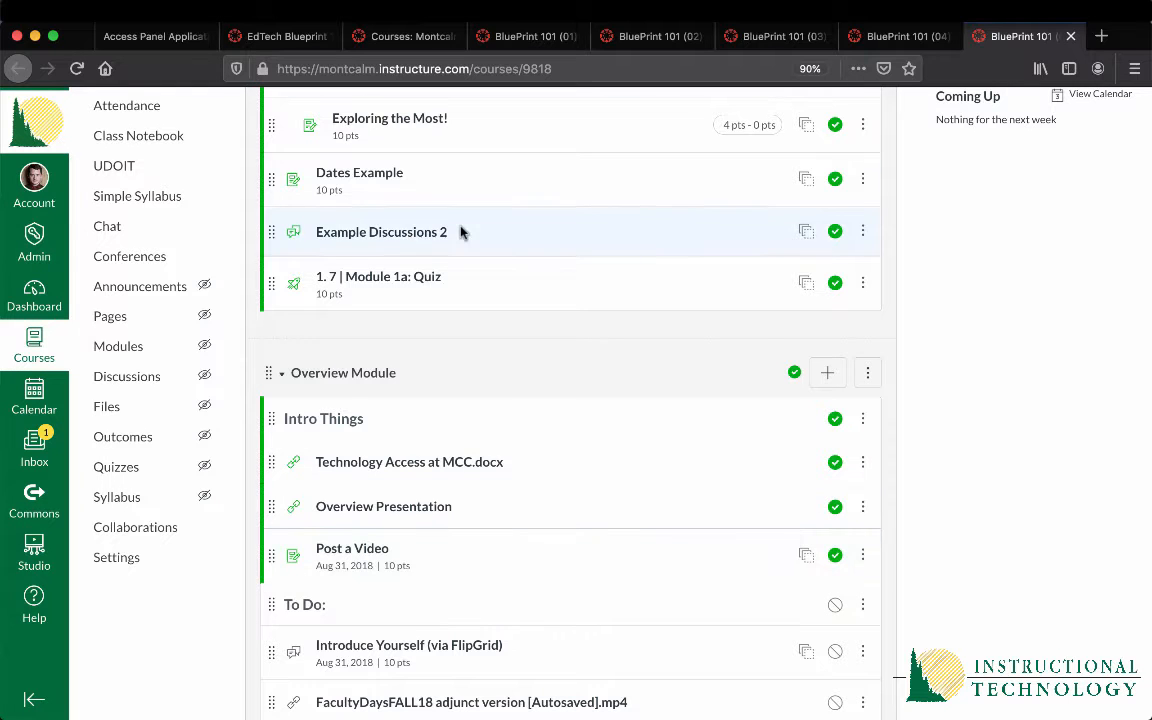
Step: Switch to the EdTech Blueprint 101 course and lock the Mastery Example, Explore! and Dates Example items for associated courses
{"action": "scroll", "coordinate": [414, 202], "scroll_direction": "up", "scroll_amount": 5}
{"action": "left_click", "coordinate": [270, 36]}
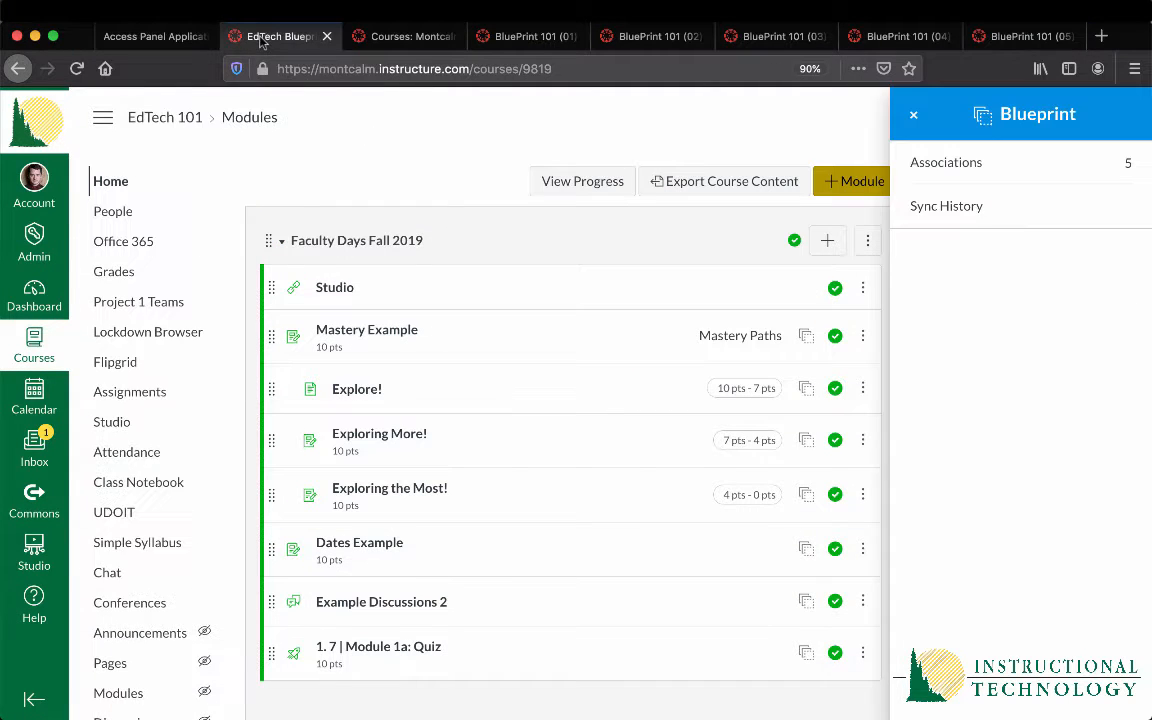
{"action": "left_click", "coordinate": [807, 340]}
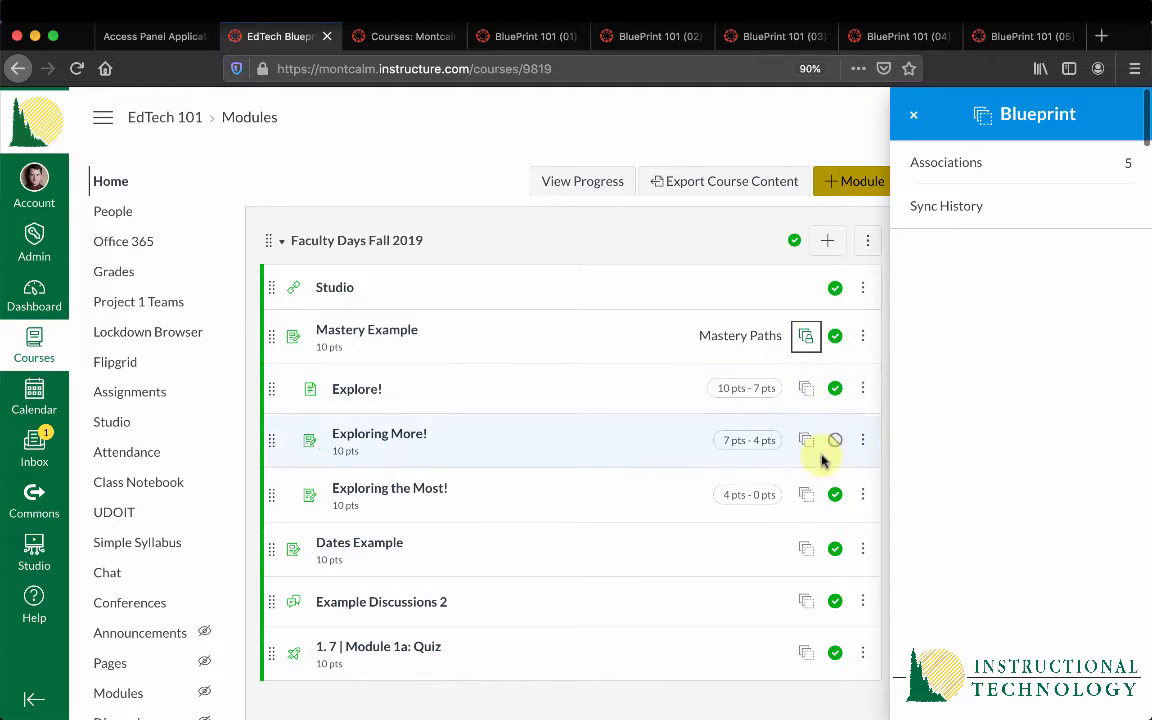
{"action": "left_click", "coordinate": [806, 389]}
{"action": "left_click", "coordinate": [806, 549]}
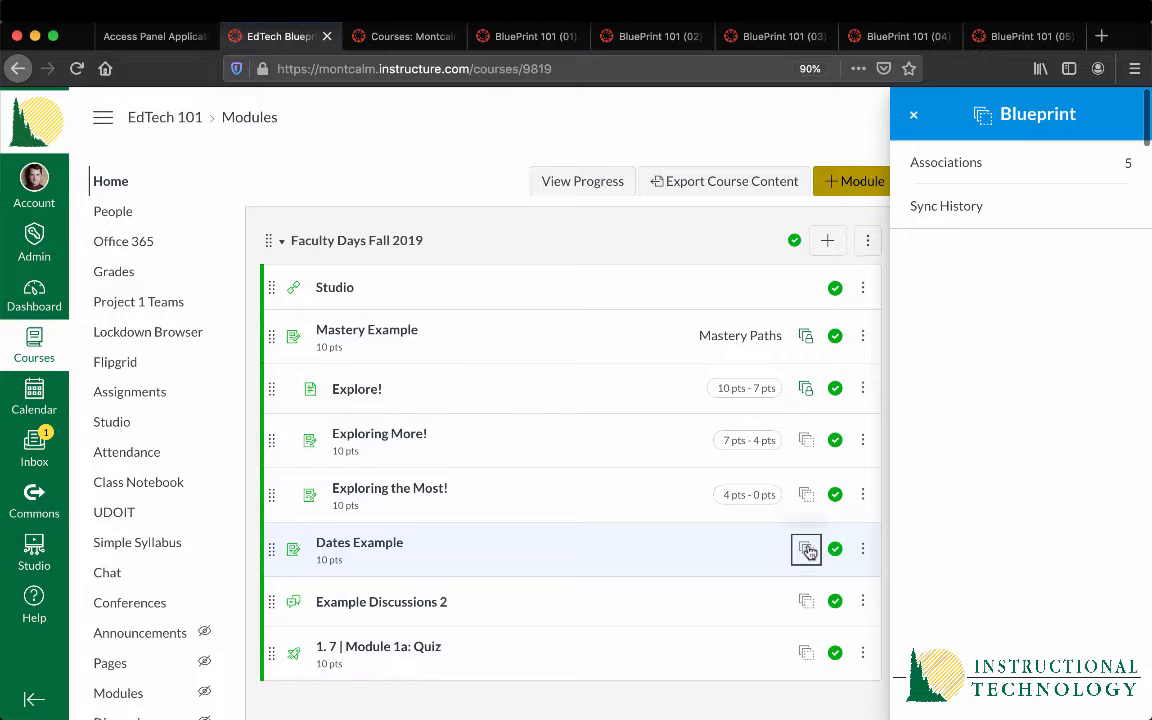
Step: Open the Navigation section of the blueprint course's settings
{"action": "scroll", "coordinate": [716, 573], "scroll_direction": "down", "scroll_amount": 2}
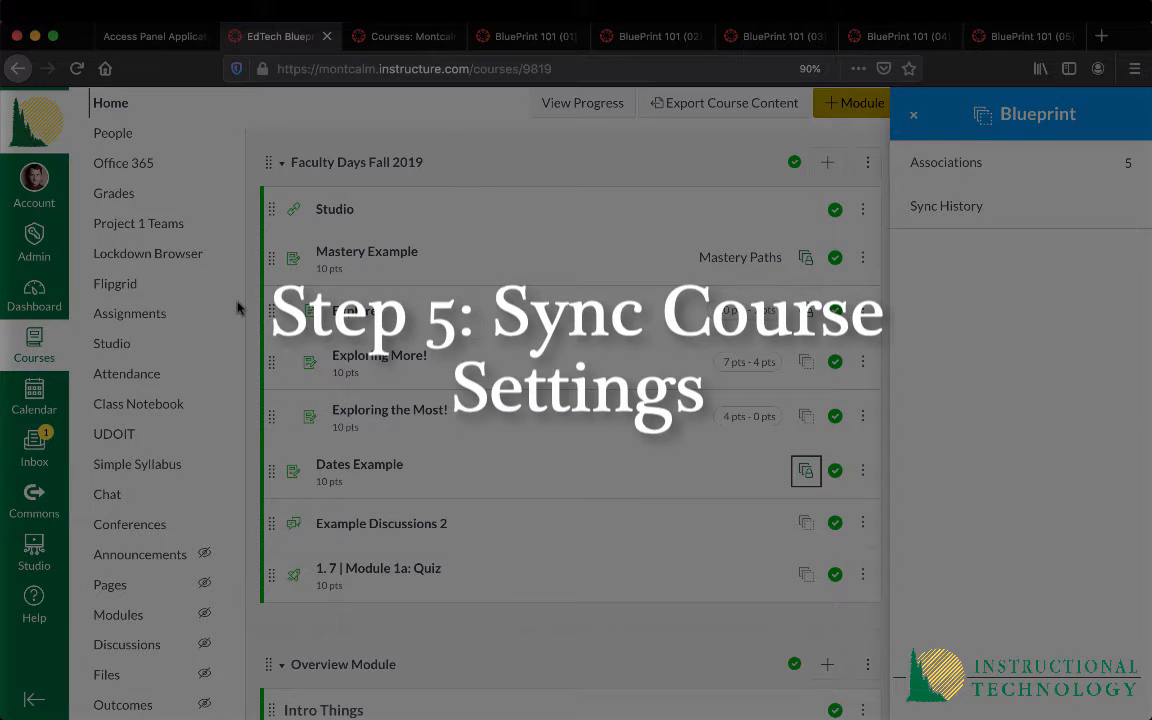
{"action": "scroll", "coordinate": [216, 375], "scroll_direction": "up", "scroll_amount": 1}
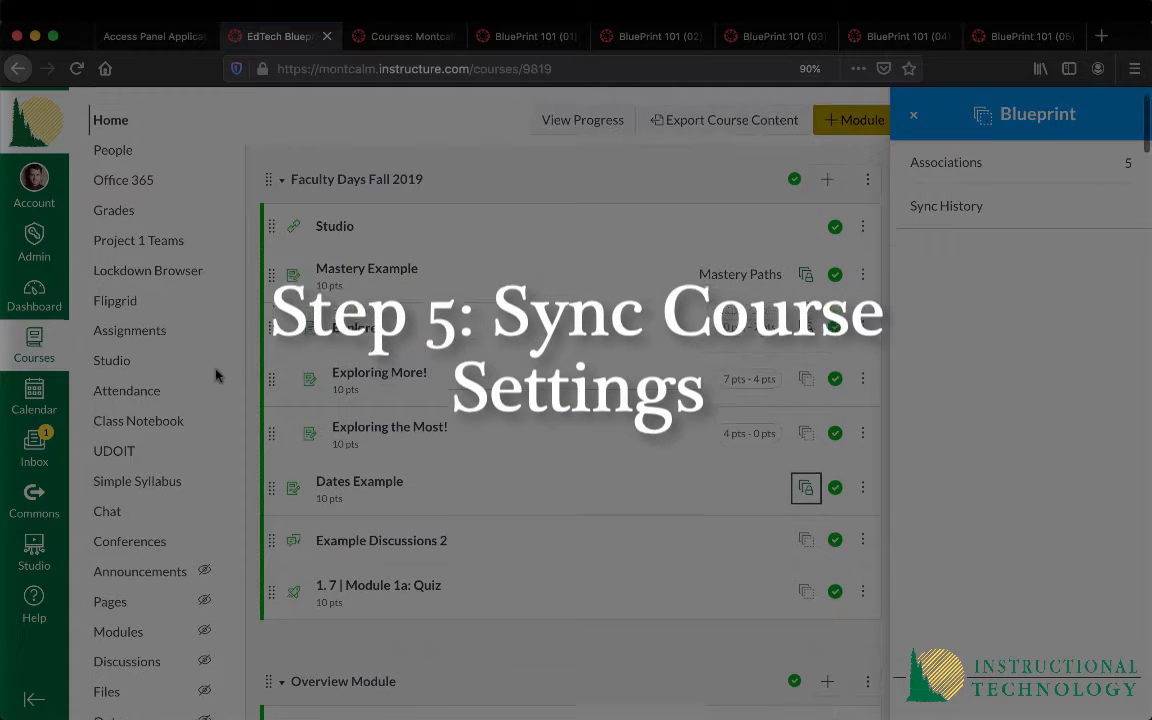
{"action": "scroll", "coordinate": [216, 375], "scroll_direction": "up", "scroll_amount": 3}
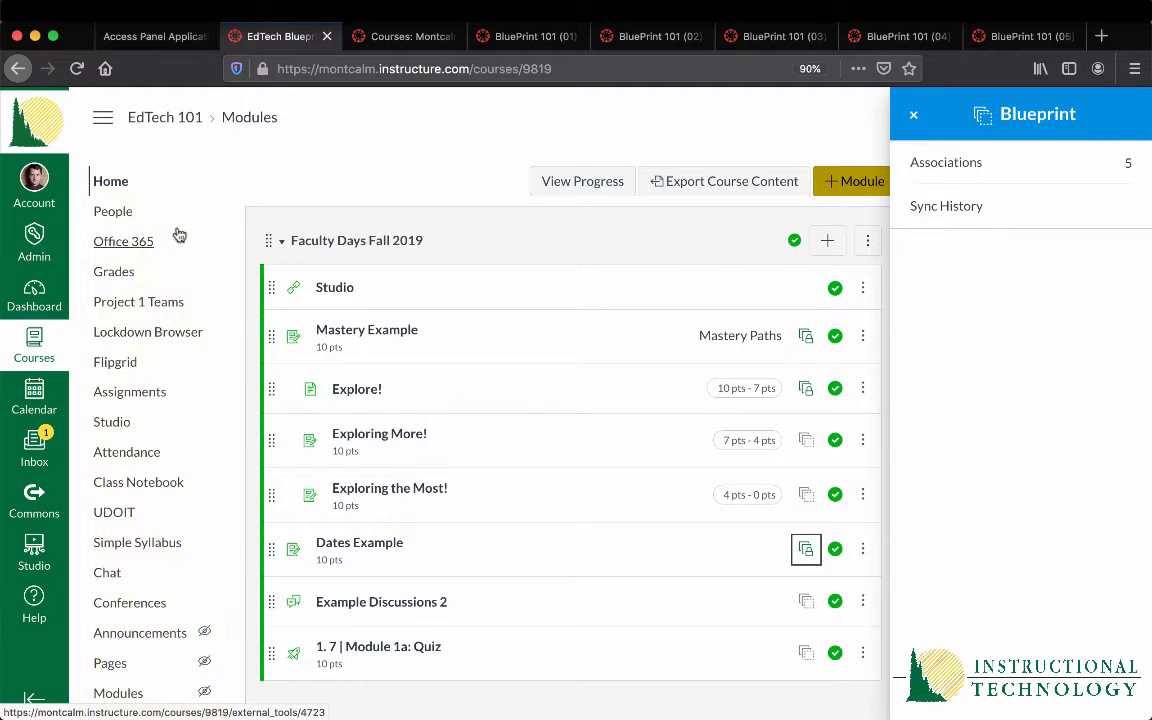
{"action": "scroll", "coordinate": [188, 278], "scroll_direction": "down", "scroll_amount": 5}
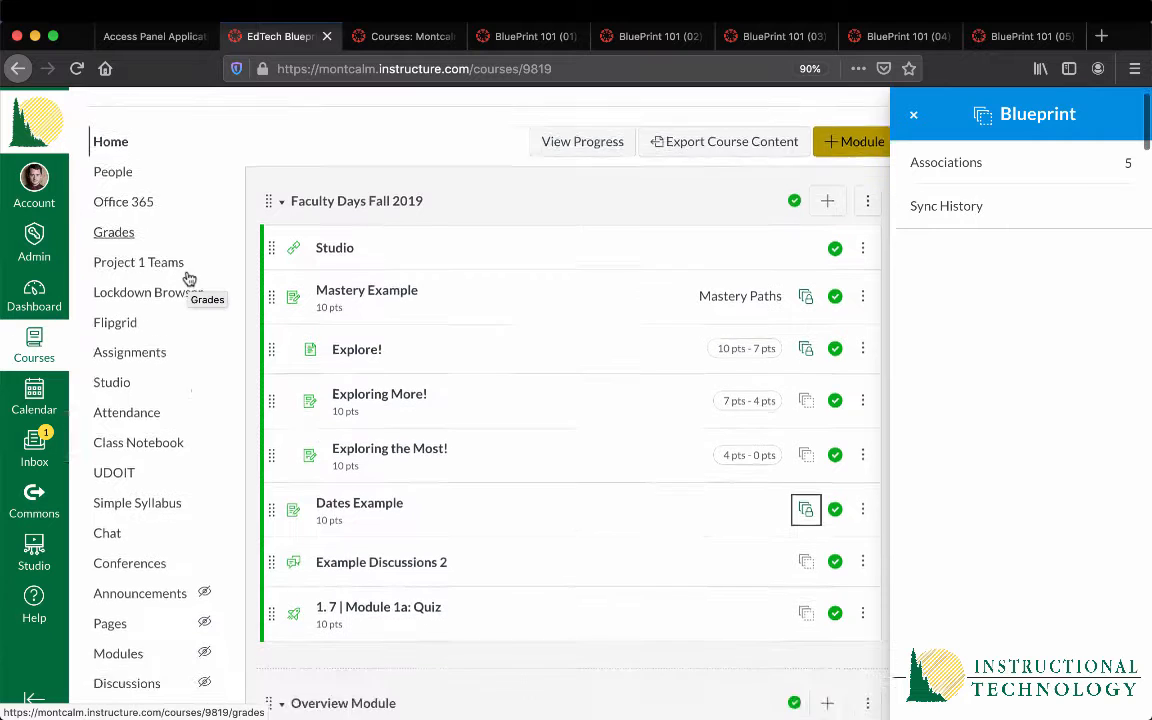
{"action": "left_click", "coordinate": [134, 425]}
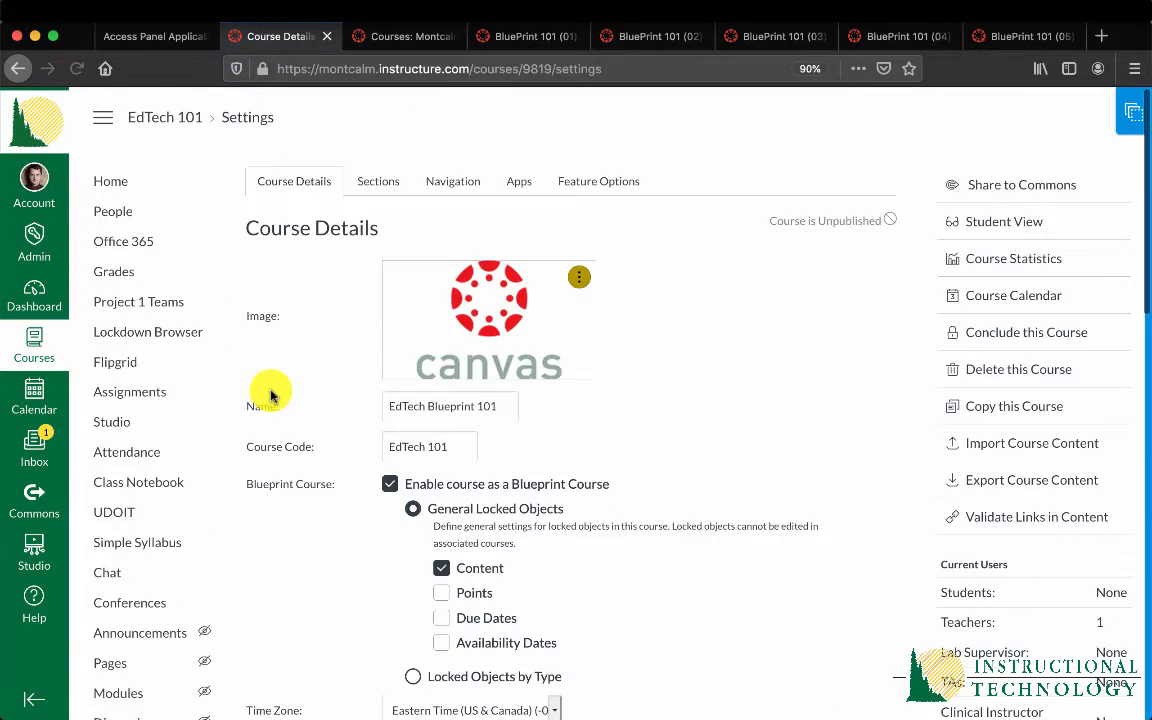
{"action": "left_click", "coordinate": [440, 181]}
Step: Hide Collaborations, Conferences, Chat, Class Notebook, Studio, Assignments, Flipgrid and Project 1 Teams from the course navigation and save
{"action": "scroll", "coordinate": [386, 432], "scroll_direction": "down", "scroll_amount": 3}
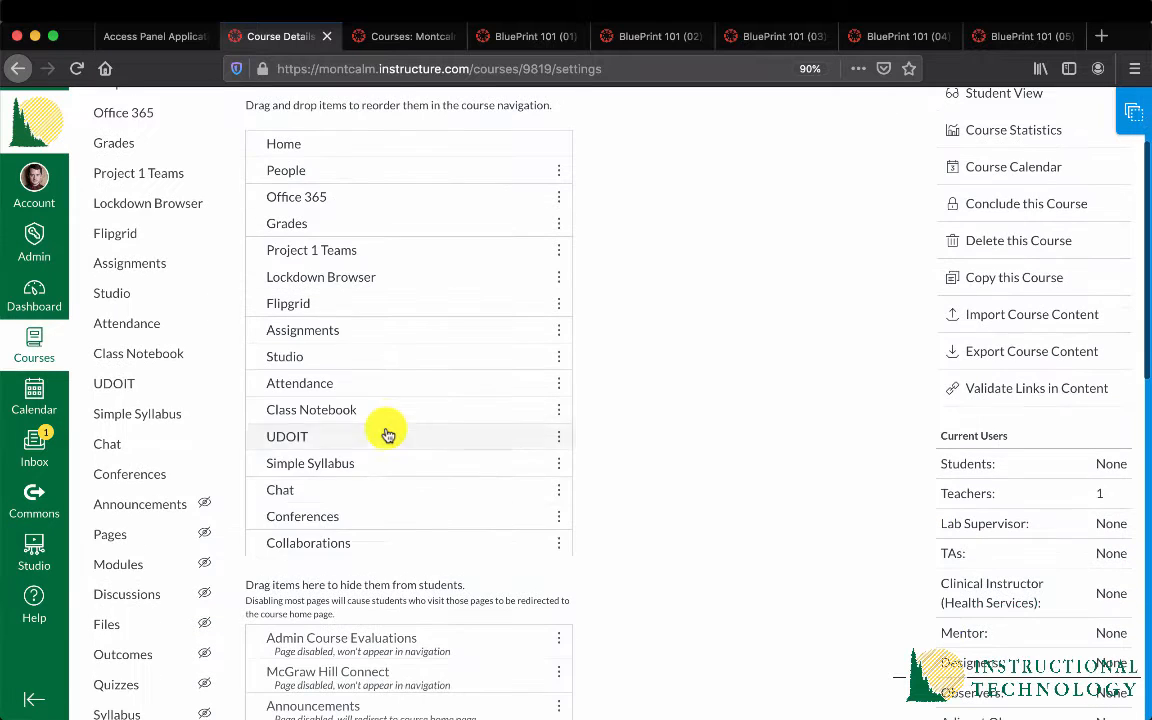
{"action": "left_click_drag", "start_coordinate": [354, 542], "coordinate": [314, 681]}
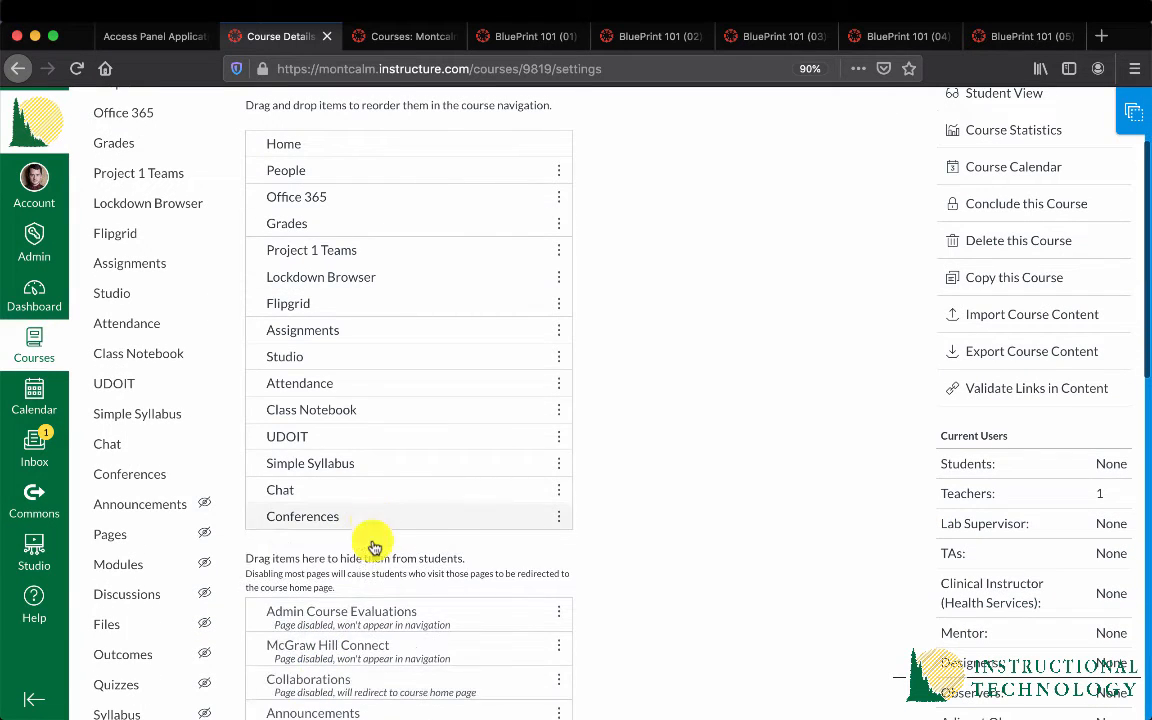
{"action": "left_click_drag", "start_coordinate": [372, 530], "coordinate": [362, 612]}
{"action": "left_click_drag", "start_coordinate": [393, 492], "coordinate": [368, 643]}
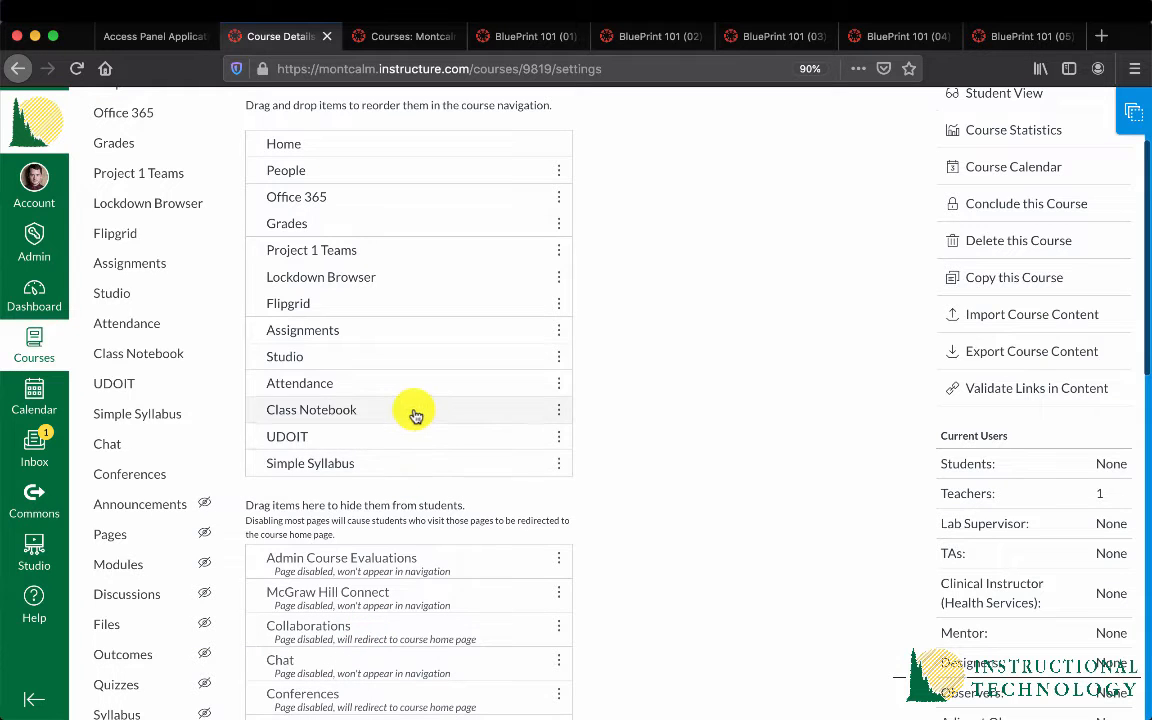
{"action": "left_click_drag", "start_coordinate": [414, 410], "coordinate": [372, 640]}
{"action": "left_click_drag", "start_coordinate": [386, 365], "coordinate": [375, 485]}
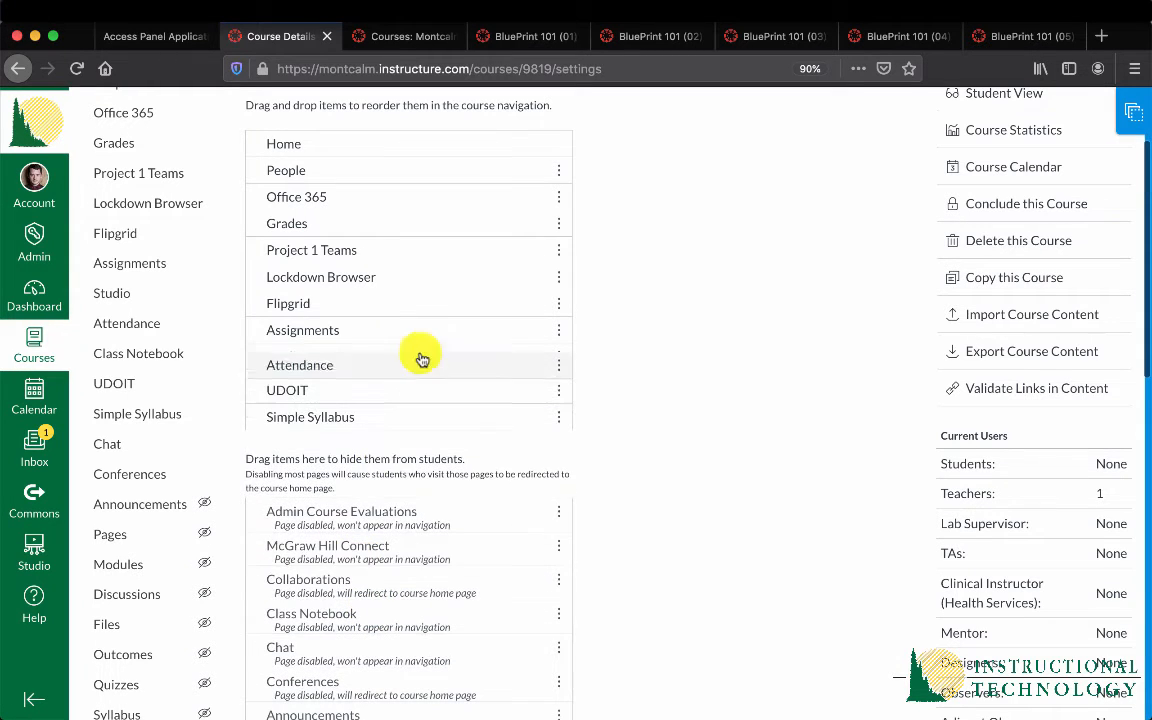
{"action": "left_click_drag", "start_coordinate": [422, 366], "coordinate": [447, 522]}
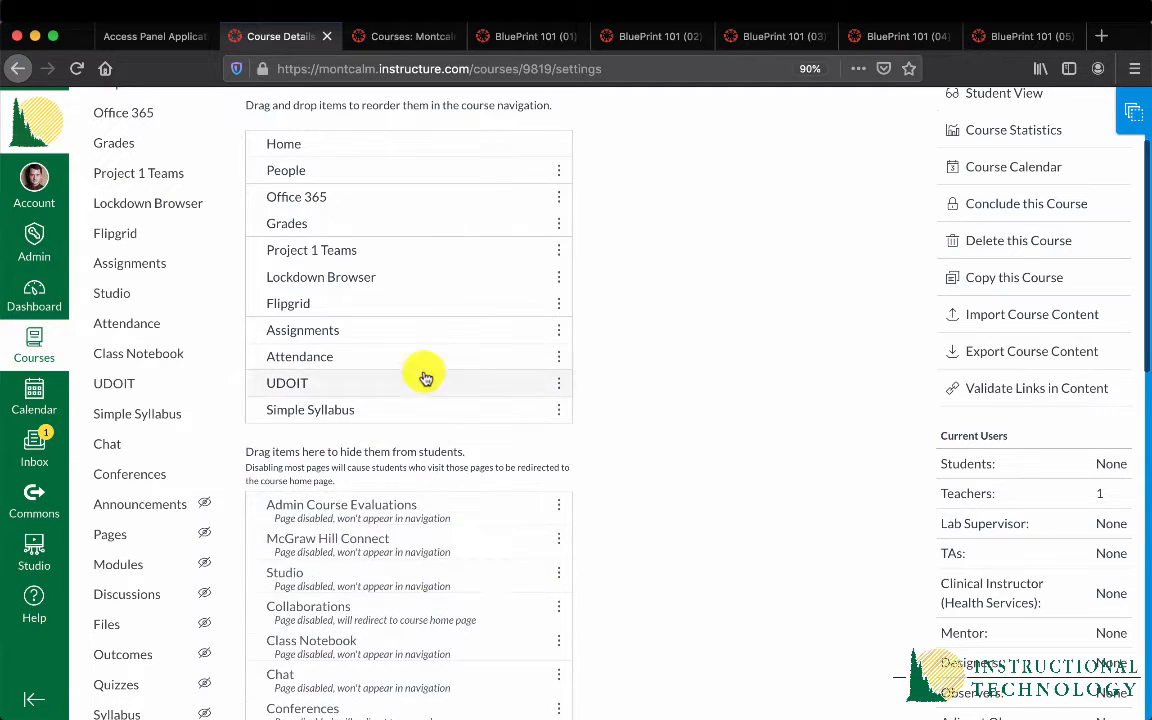
{"action": "left_click_drag", "start_coordinate": [418, 331], "coordinate": [442, 504]}
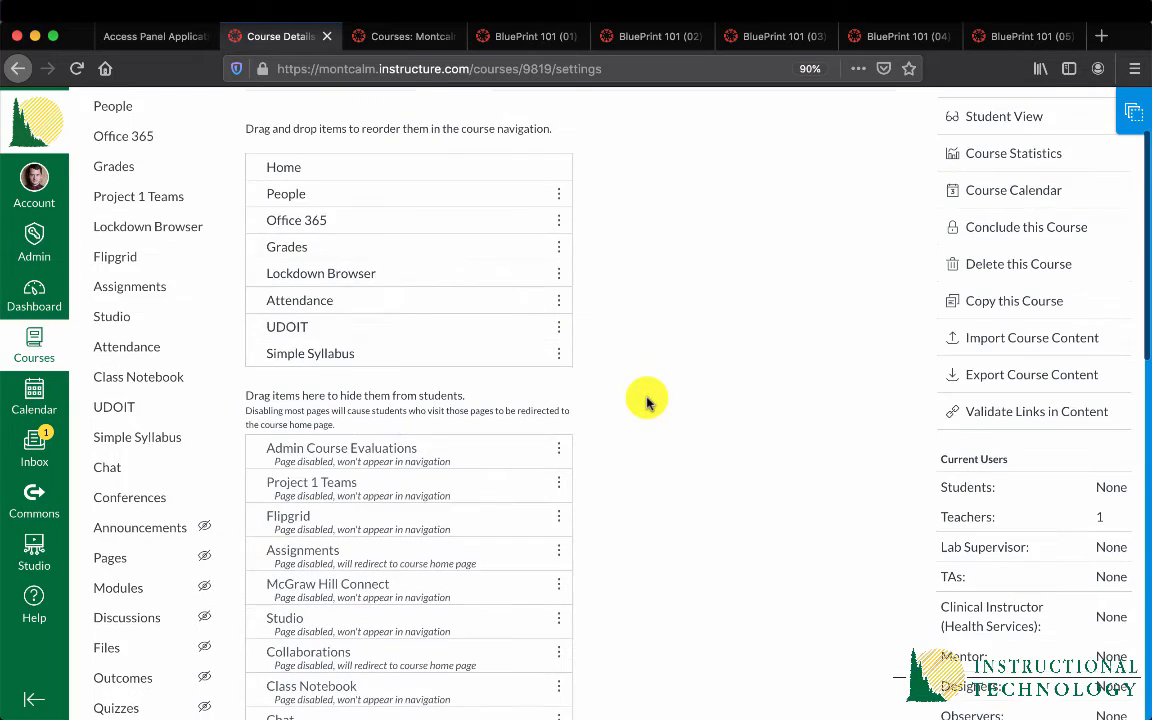
{"action": "scroll", "coordinate": [645, 400], "scroll_direction": "down", "scroll_amount": 7}
{"action": "scroll", "coordinate": [646, 402], "scroll_direction": "down", "scroll_amount": 5}
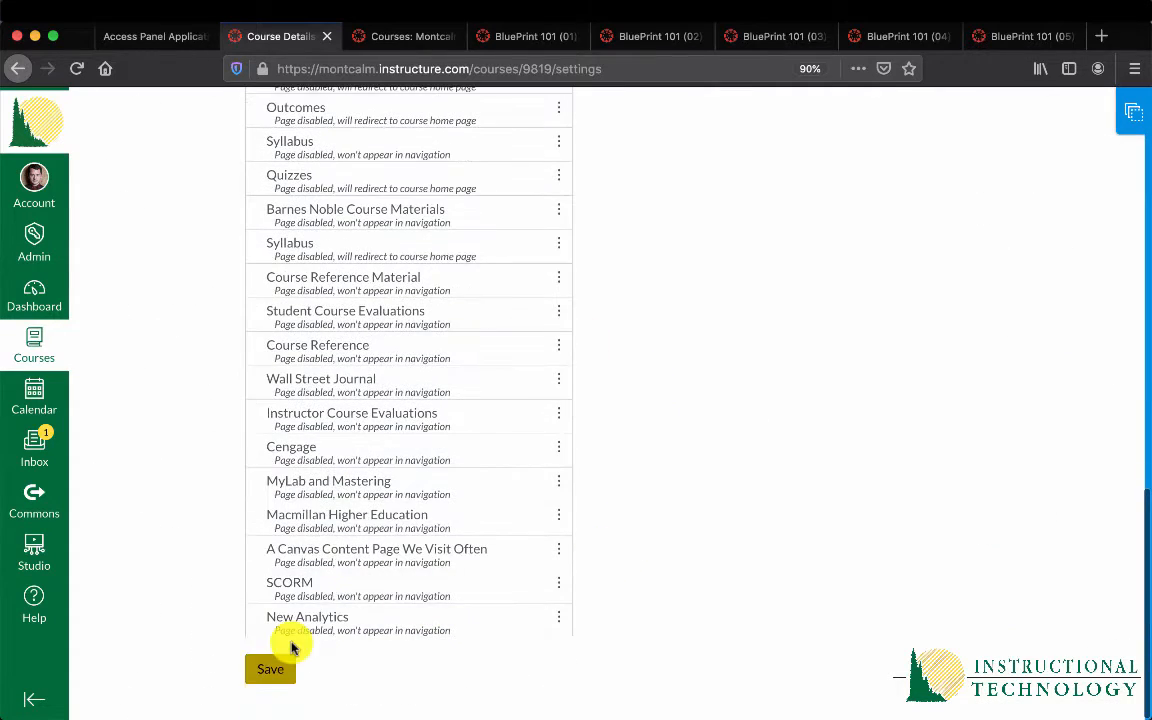
{"action": "left_click", "coordinate": [272, 668]}
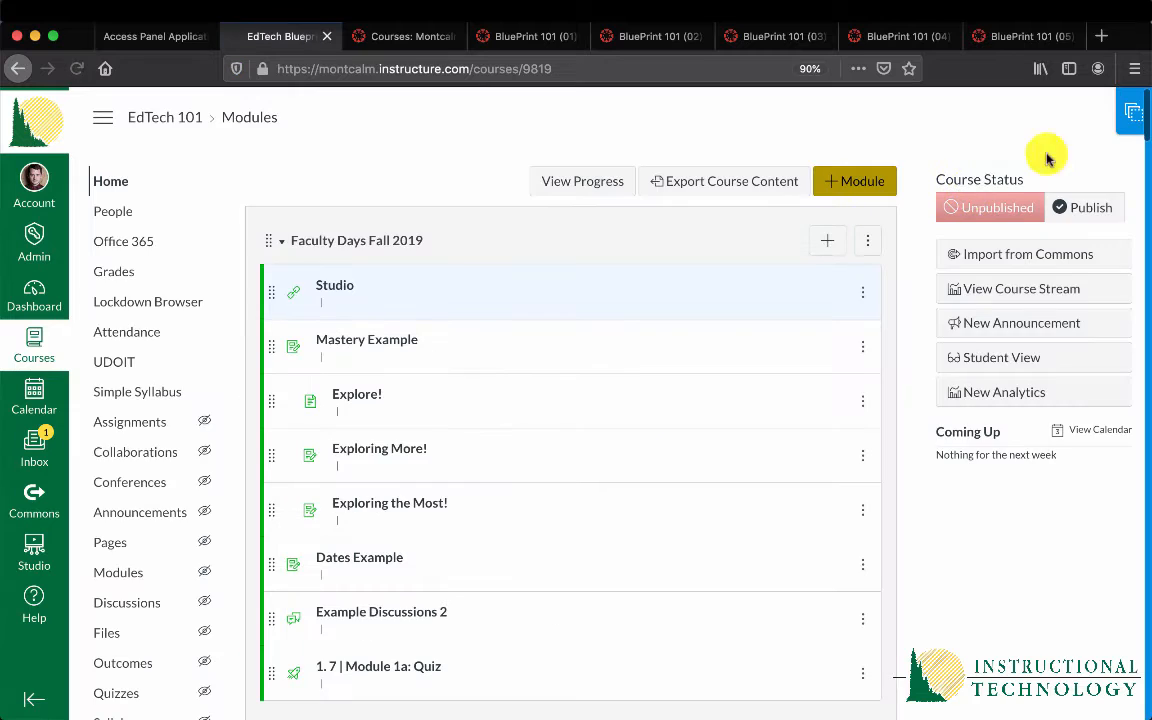
Step: Set the blueprint's unsynced changes to include course settings and send a notification
{"action": "left_click", "coordinate": [1128, 118]}
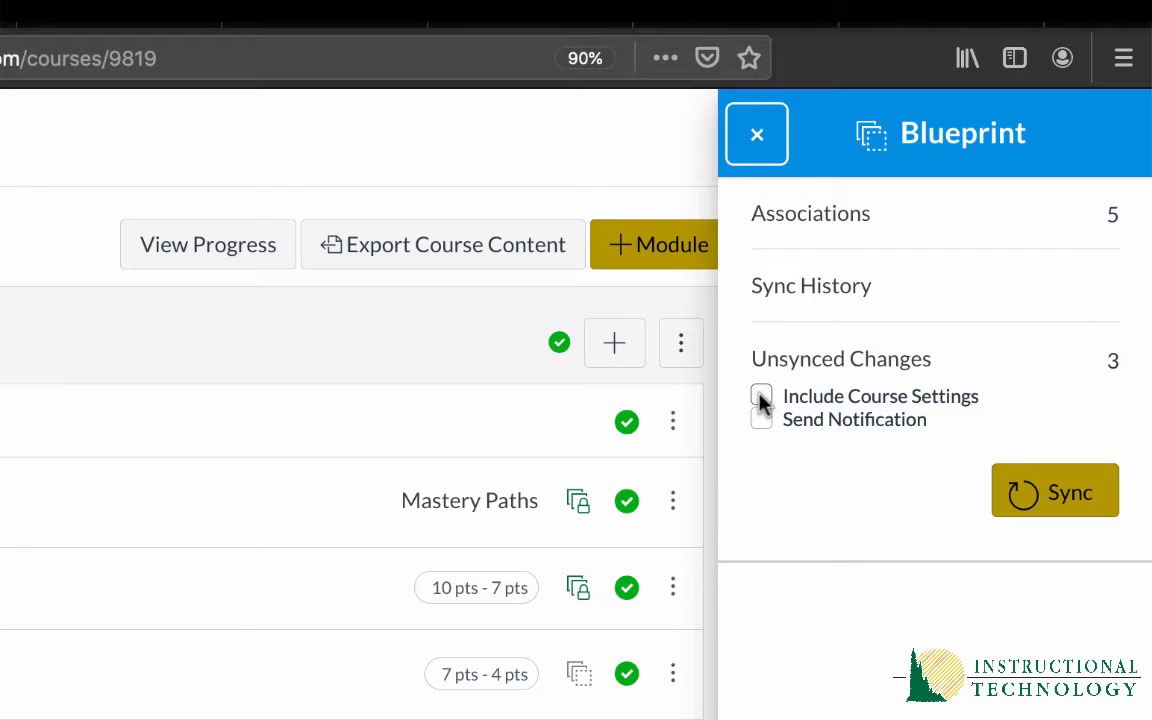
{"action": "left_click", "coordinate": [761, 397]}
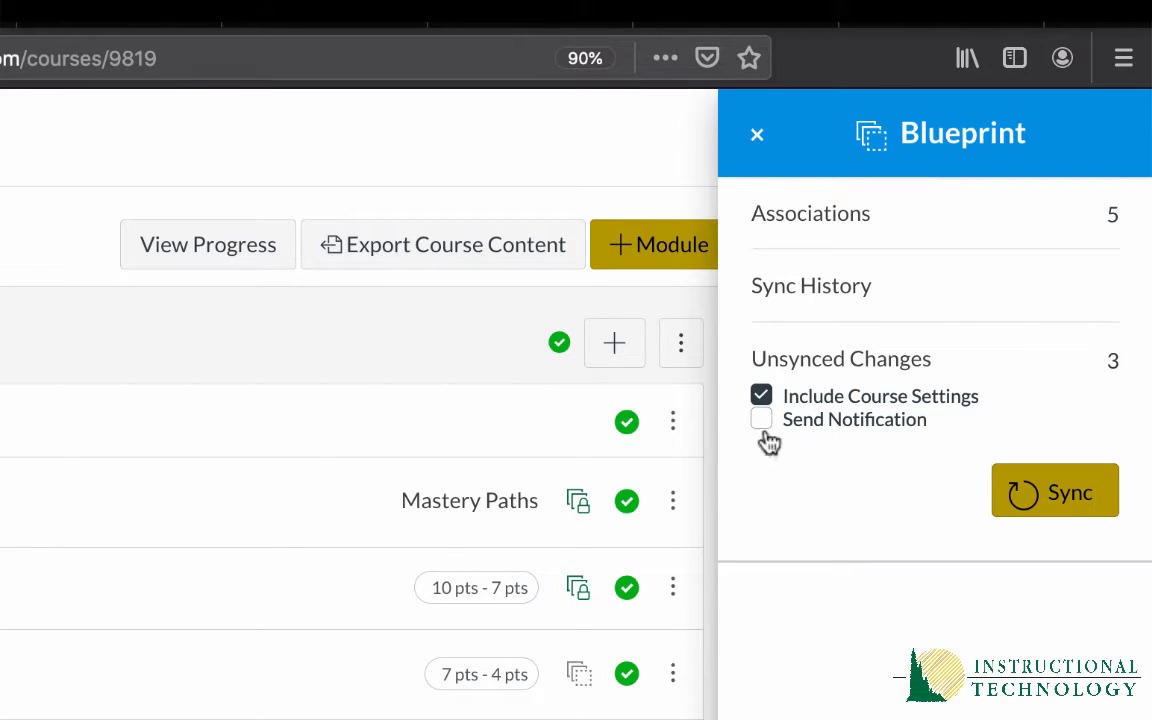
{"action": "left_click", "coordinate": [762, 421]}
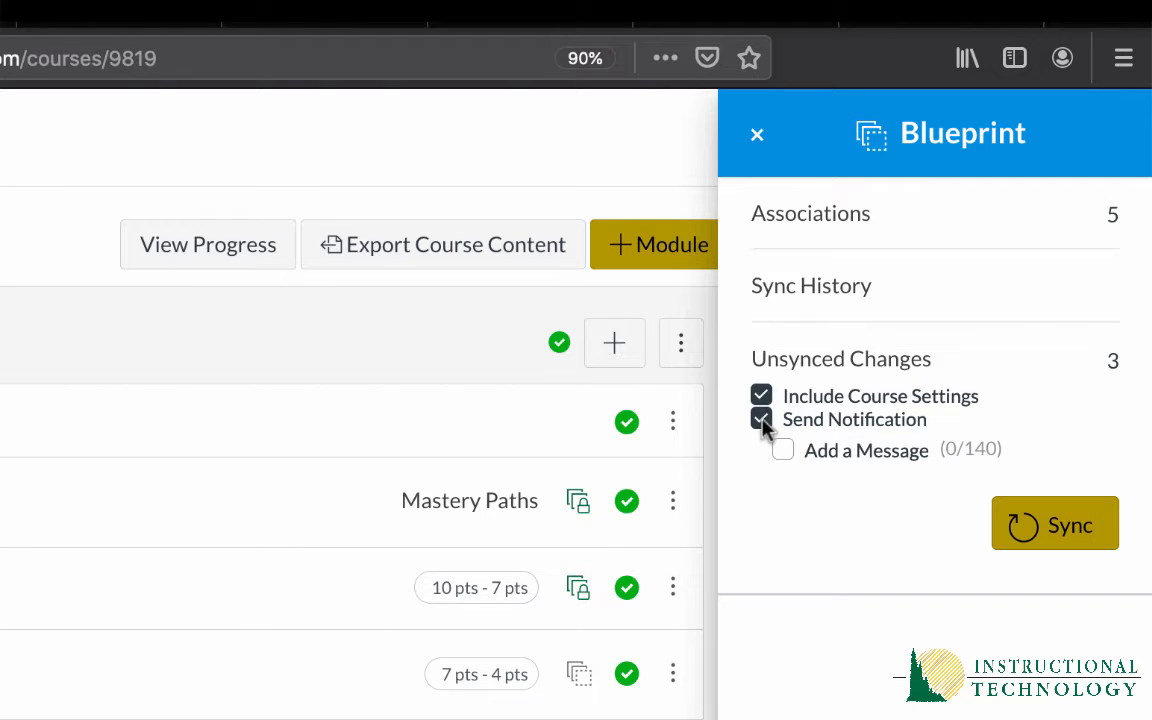
Step: Add the notification message "I just made some updates, let me know if you have questions!" and sync the blueprint to its associated courses
{"action": "left_click", "coordinate": [782, 450]}
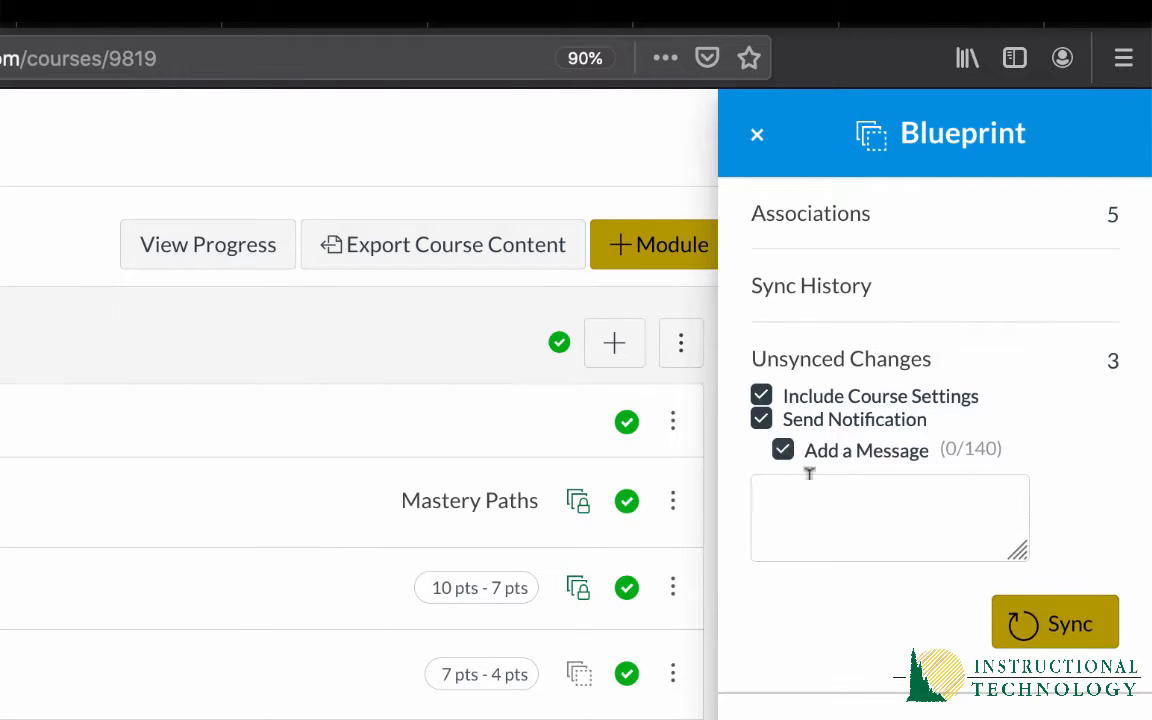
{"action": "left_click", "coordinate": [853, 505]}
{"action": "type", "text": "I just made some updates, let me konw"}
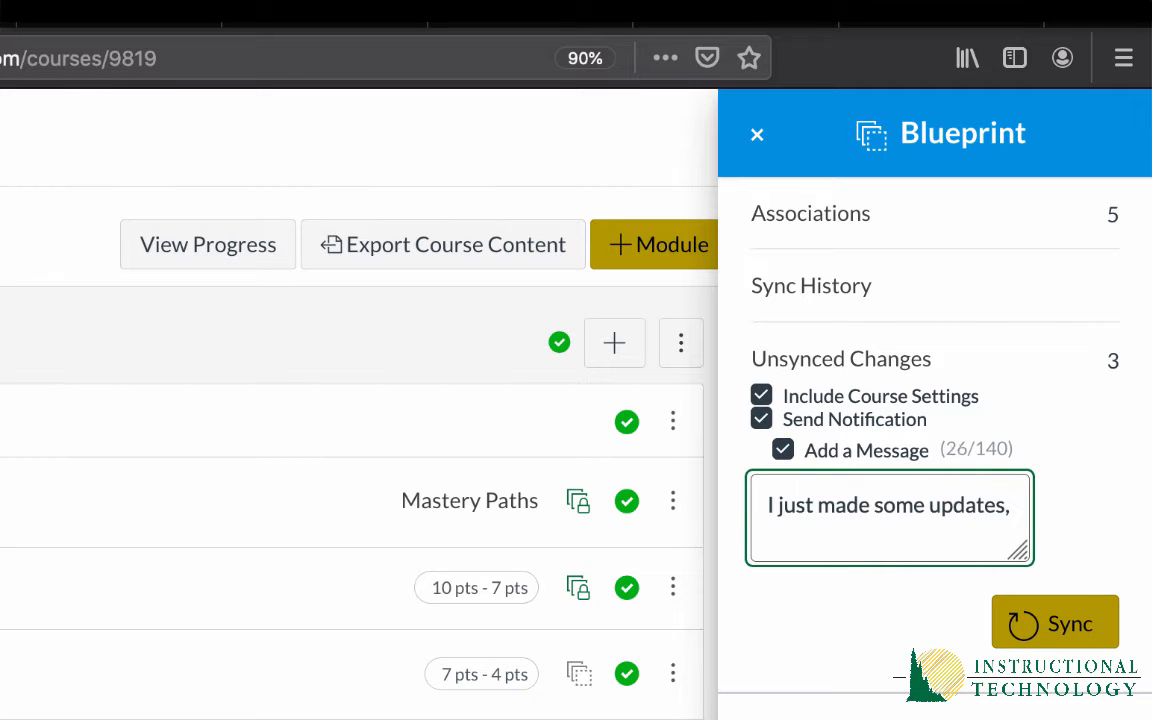
{"action": "key", "text": "BackSpace"}
{"action": "key", "text": "BackSpace"}
{"action": "type", "text": "ow if you have questions!"}
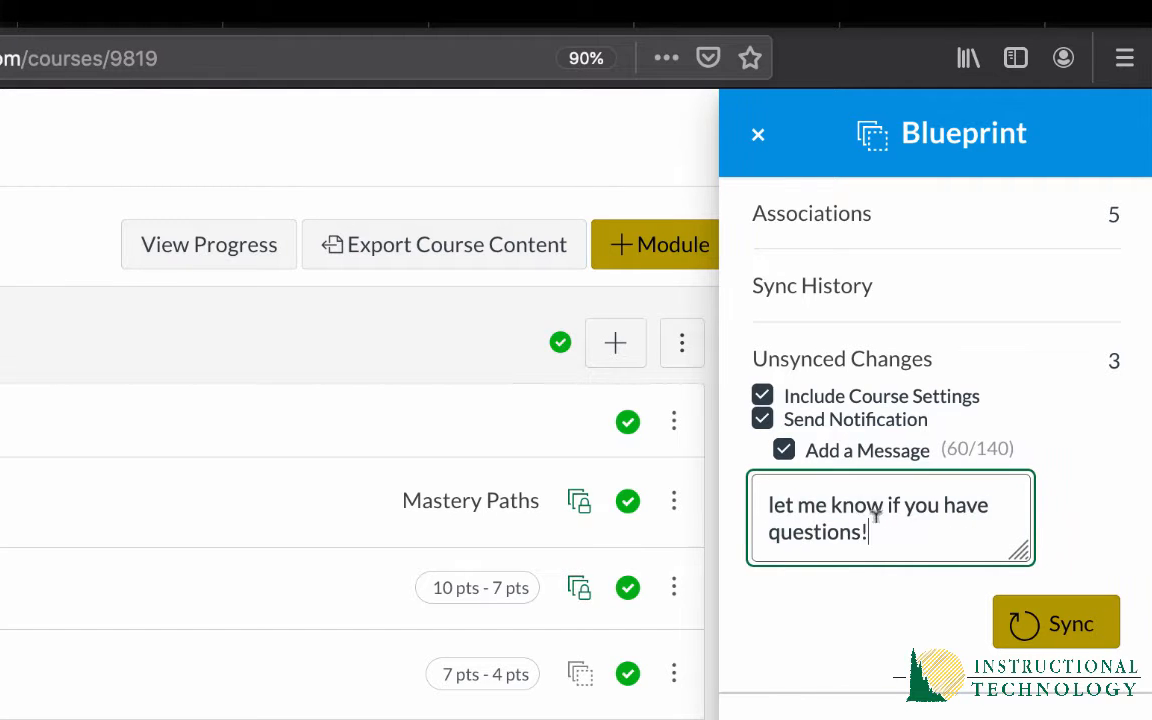
{"action": "left_click", "coordinate": [1057, 640]}
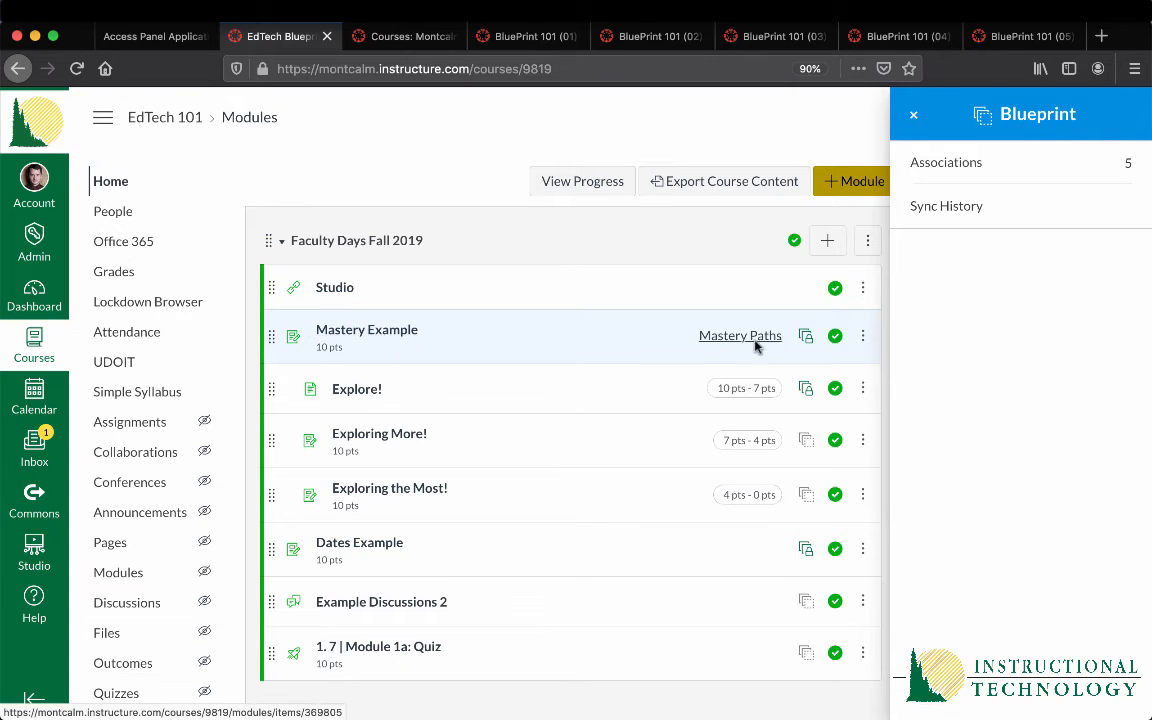
{"action": "left_click", "coordinate": [864, 340]}
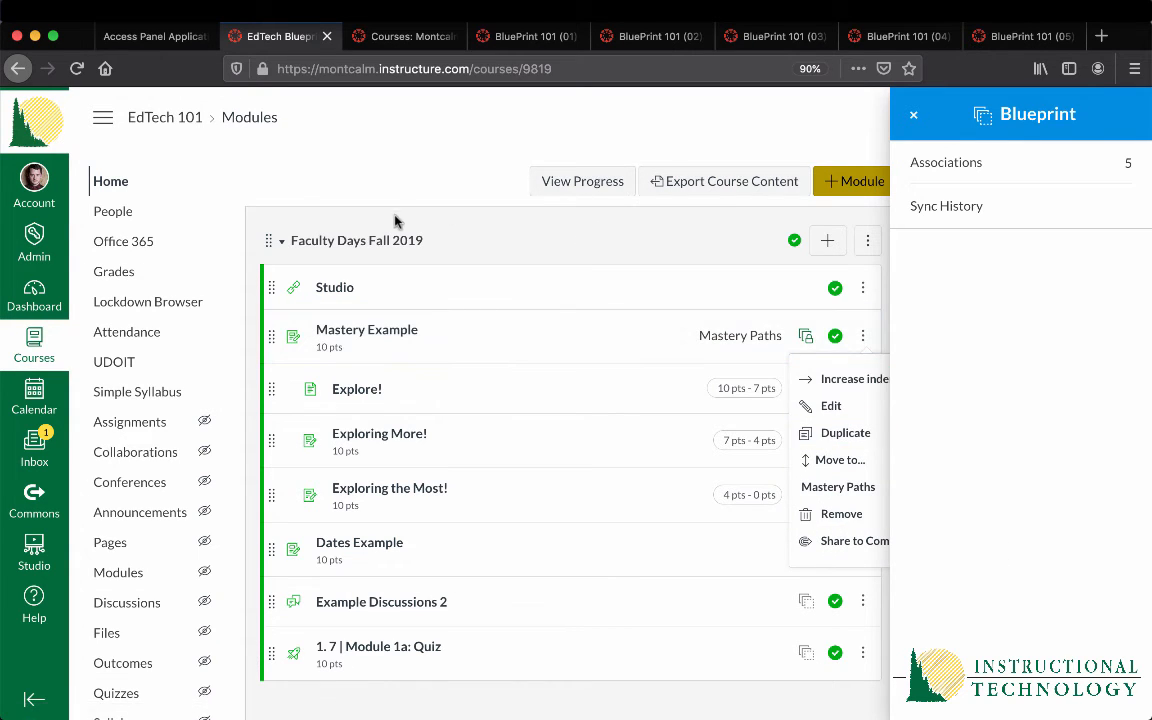
{"action": "left_click", "coordinate": [500, 228]}
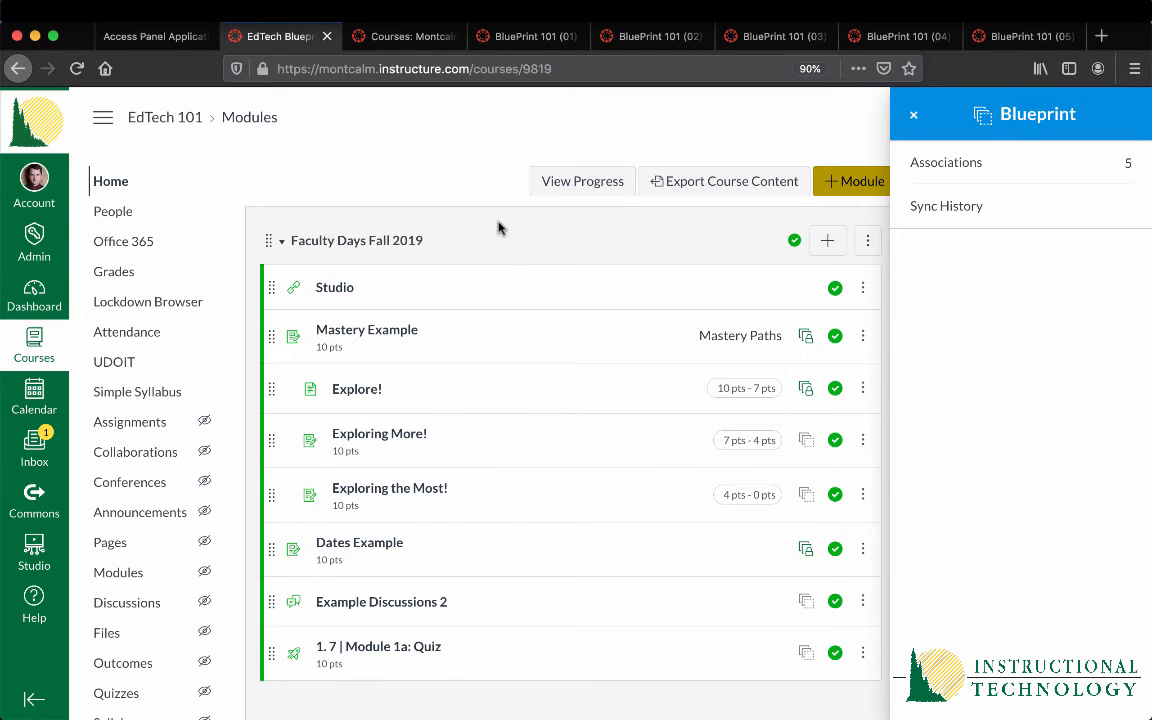